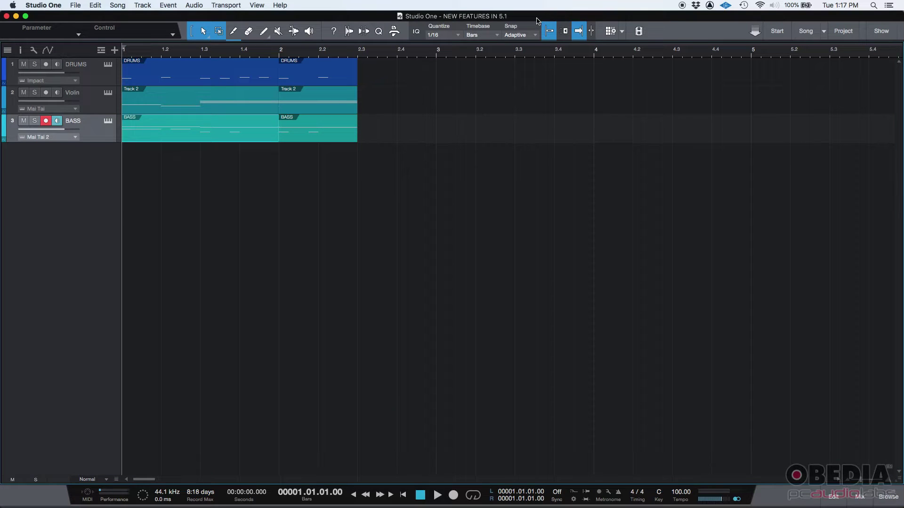
Step: Open the 'NEW FEATURES IN 5.1' bass part as notation in the Score Editor
double_click(164, 135)
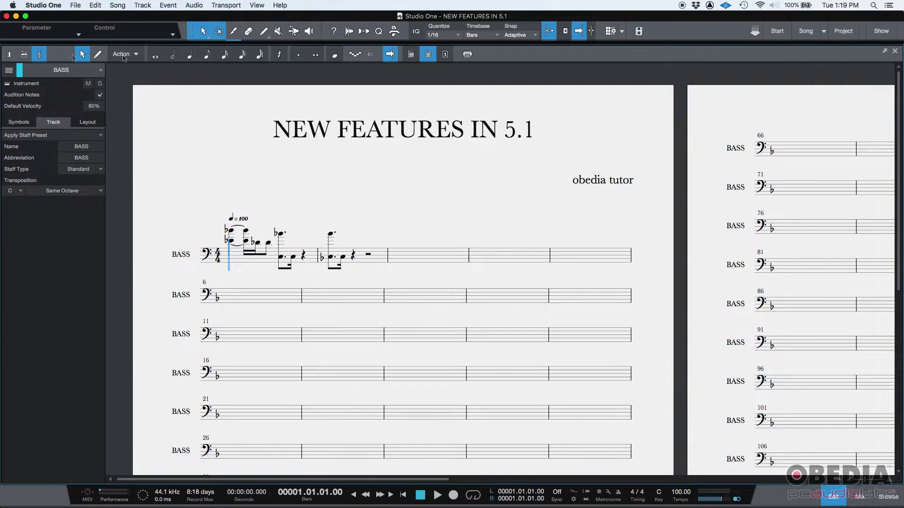
left_click(470, 57)
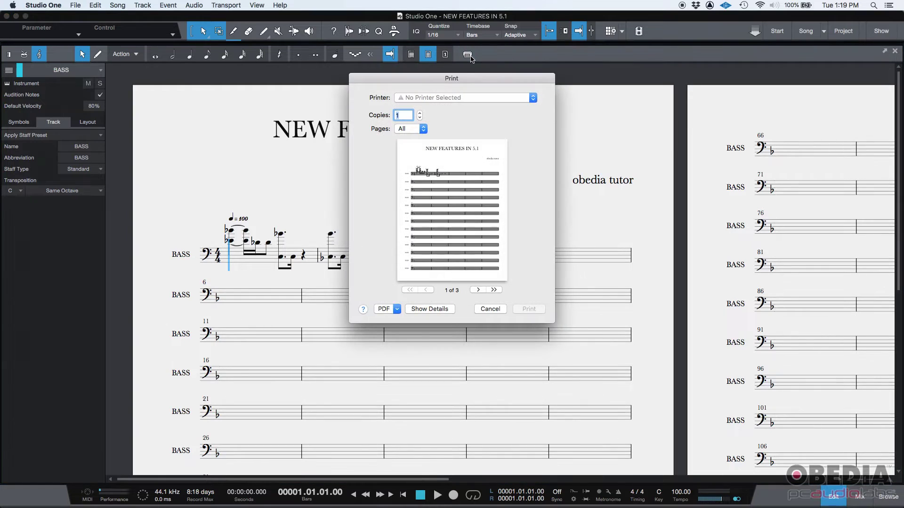
left_click_drag(456, 78, 684, 102)
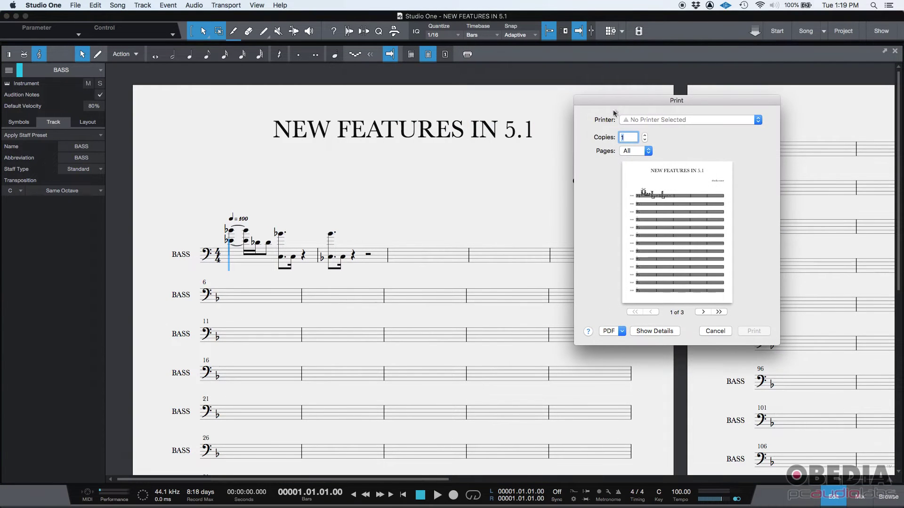
left_click(646, 121)
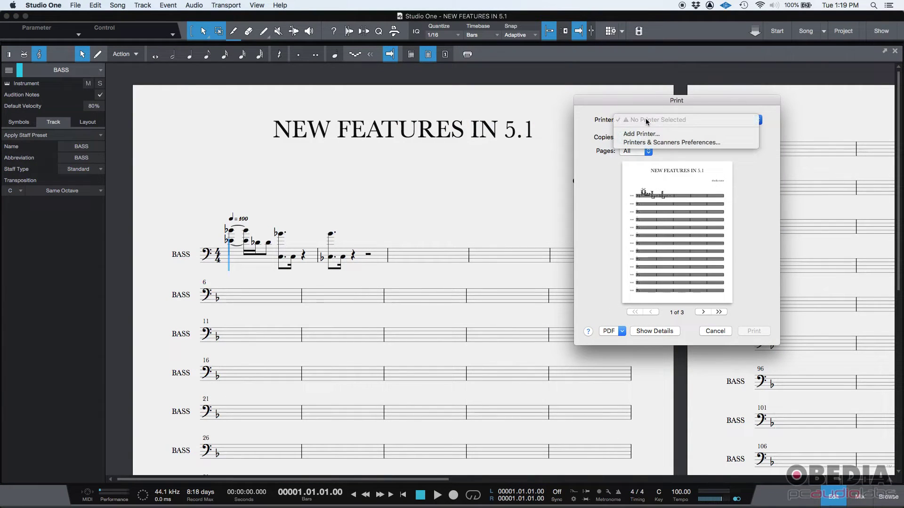
left_click(647, 121)
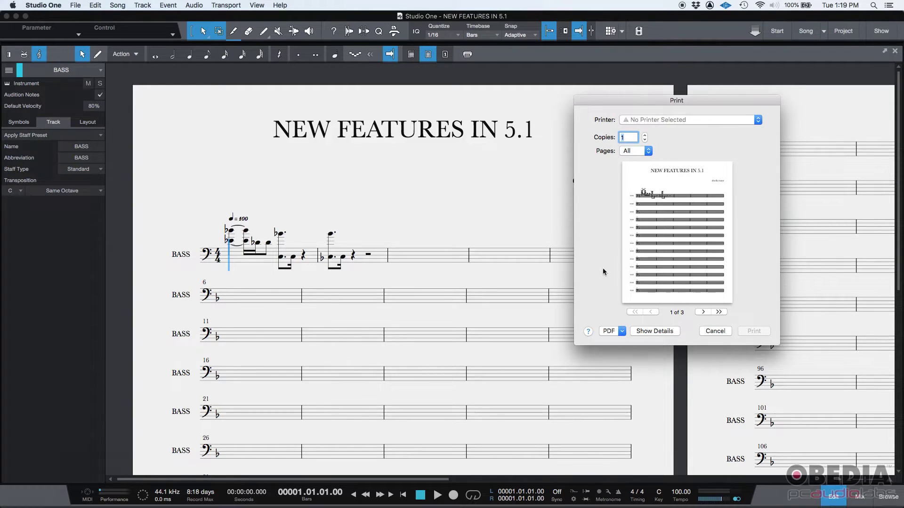
left_click(622, 331)
left_click(620, 332)
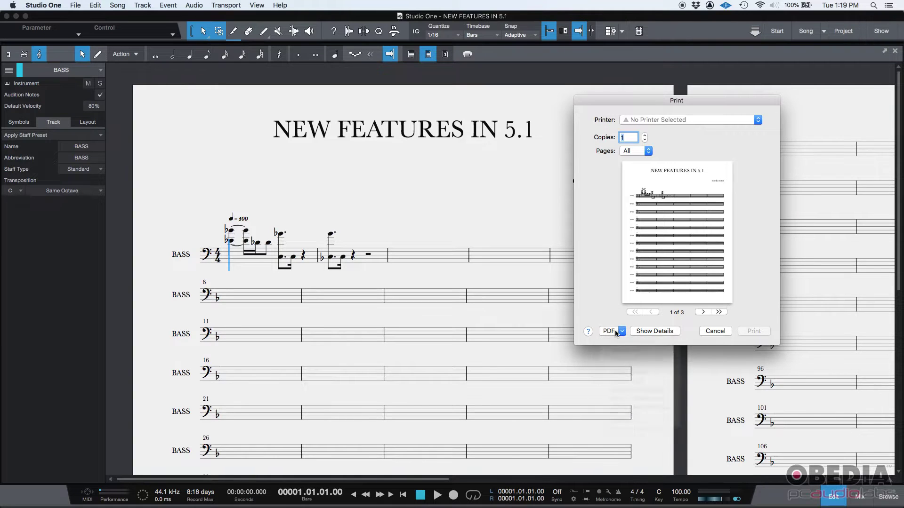
left_click(621, 331)
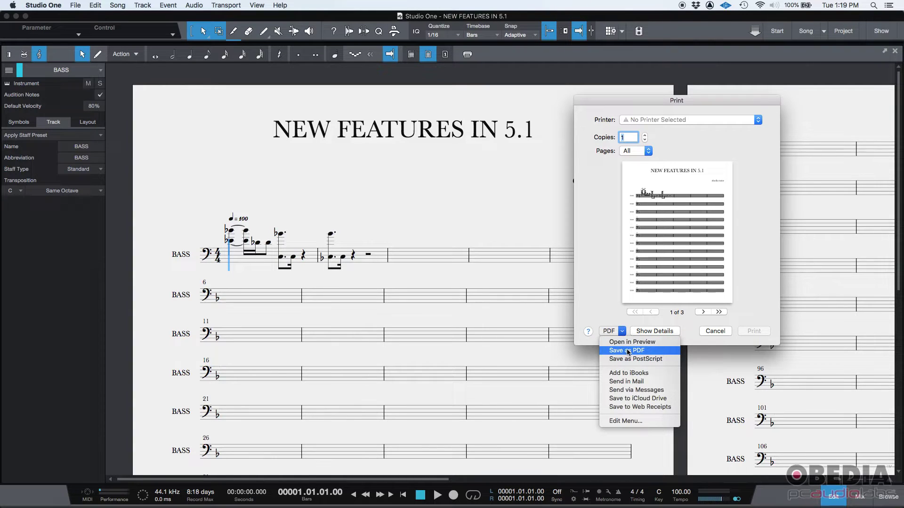
left_click(616, 351)
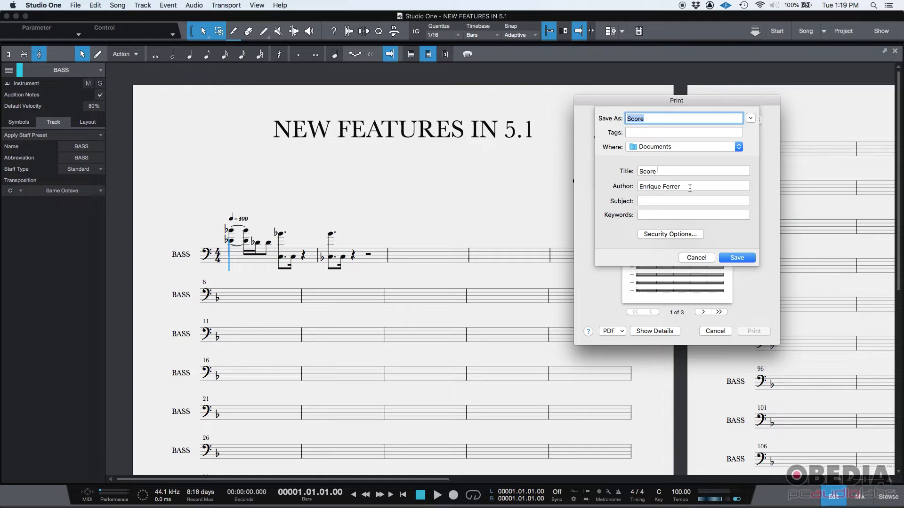
left_click(696, 258)
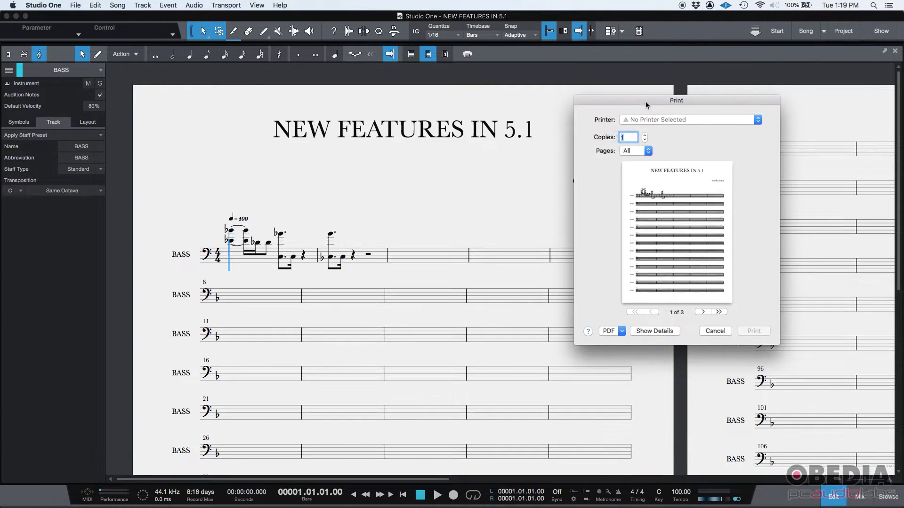
left_click_drag(647, 105, 621, 100)
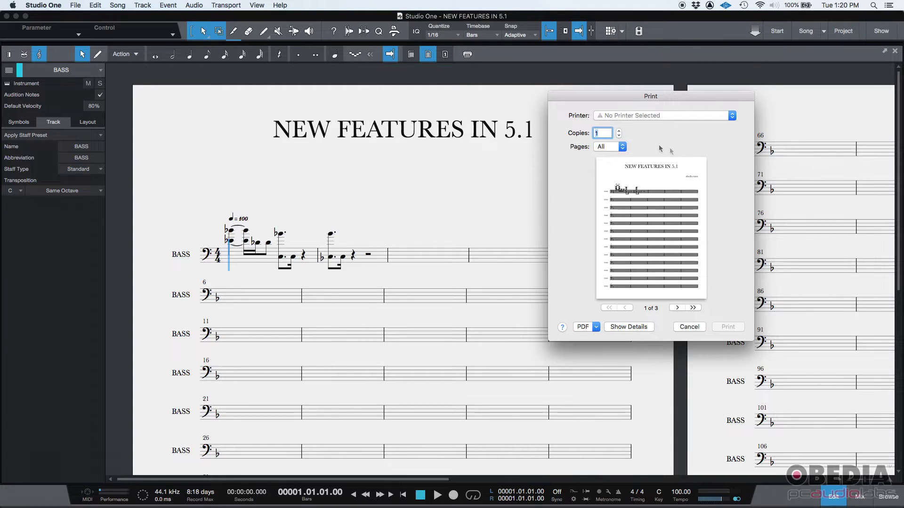
left_click(689, 326)
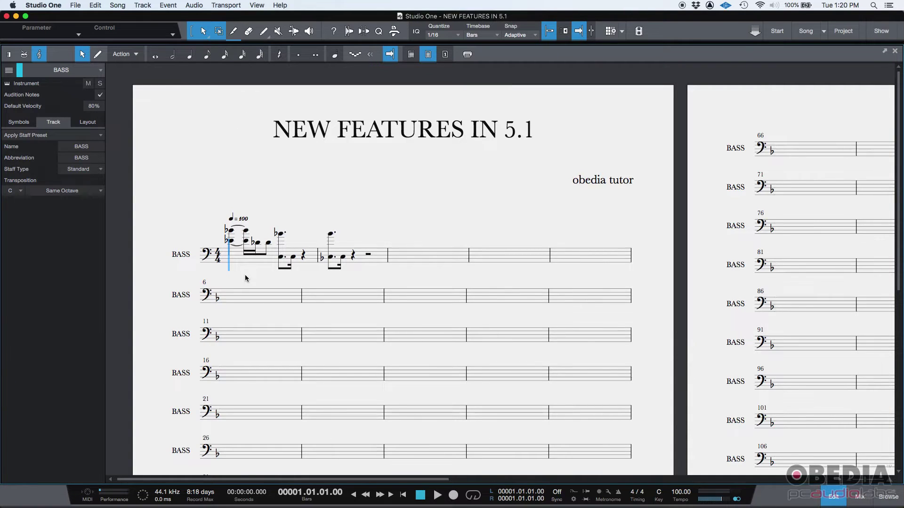
scroll(246, 278, "down", 5)
scroll(246, 277, "up", 5)
scroll(287, 281, "down", 5)
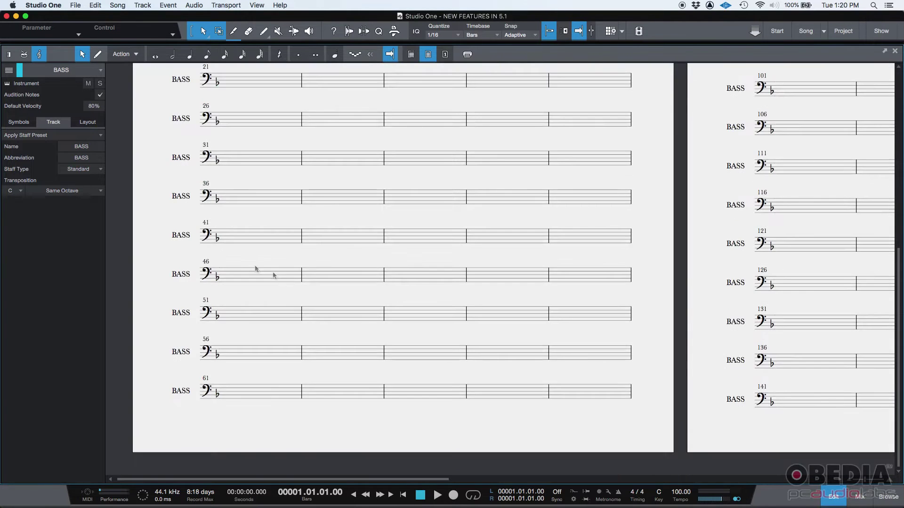
scroll(237, 263, "up", 5)
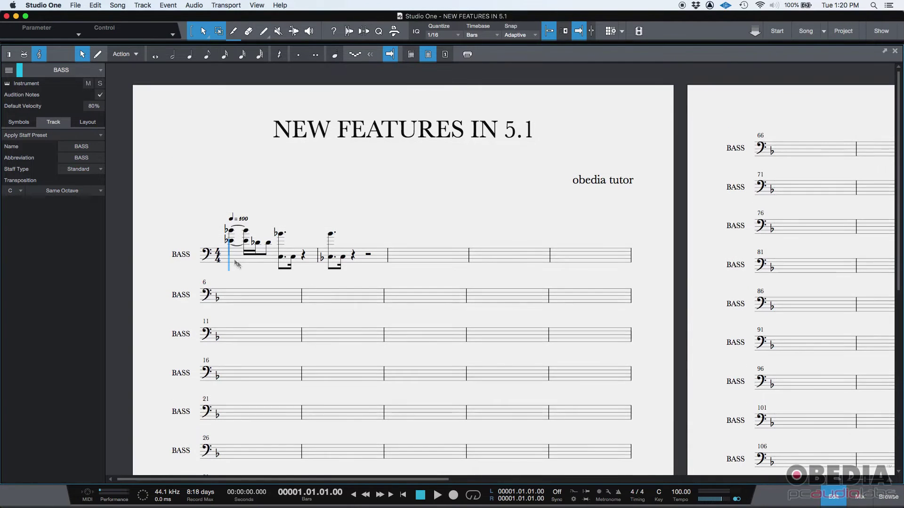
double_click(86, 159)
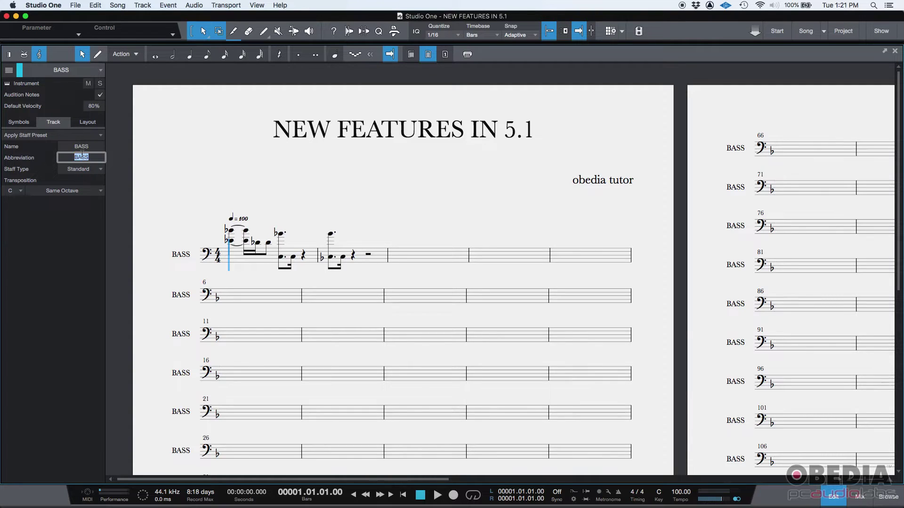
Step: Name the track Saxophone and set its abbreviation to Sax
left_click(87, 146)
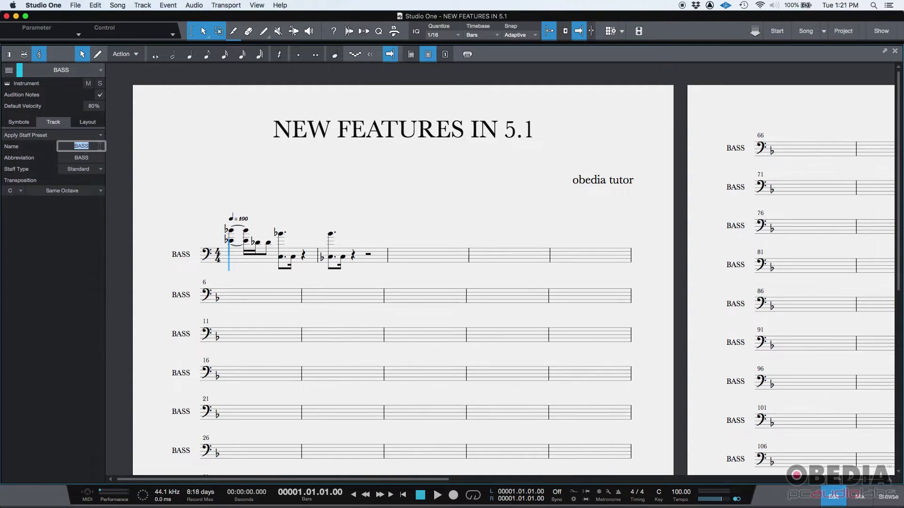
type("Saxophone")
key("Return")
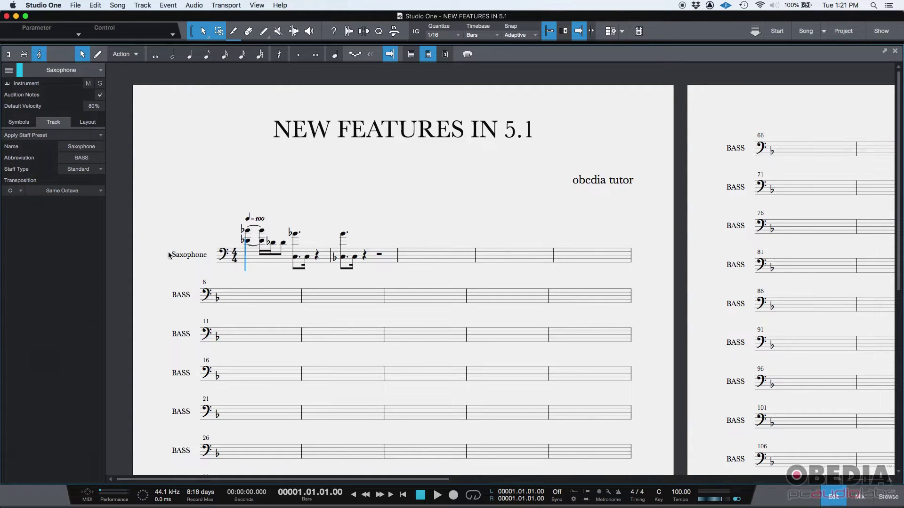
left_click(80, 157)
type("Sax")
key("Return")
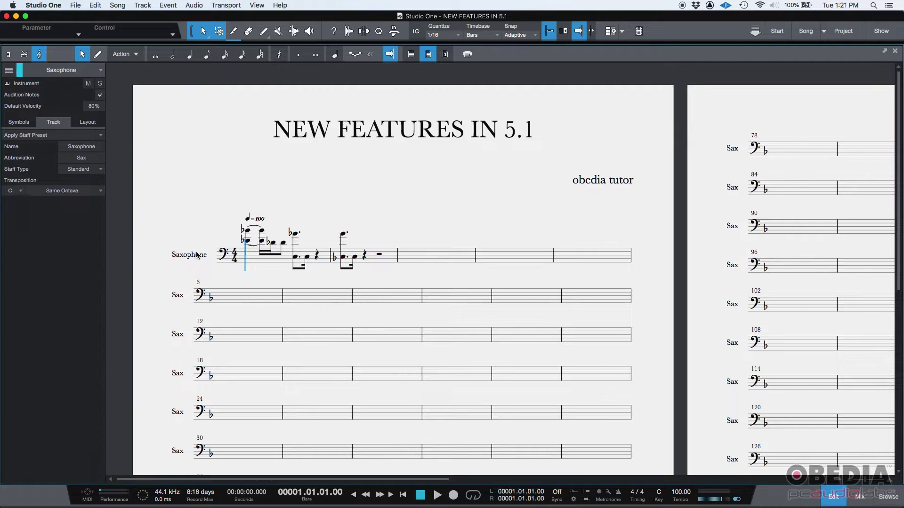
Step: Zoom out to review the staff labels and try the abbreviation Sx
key("w")
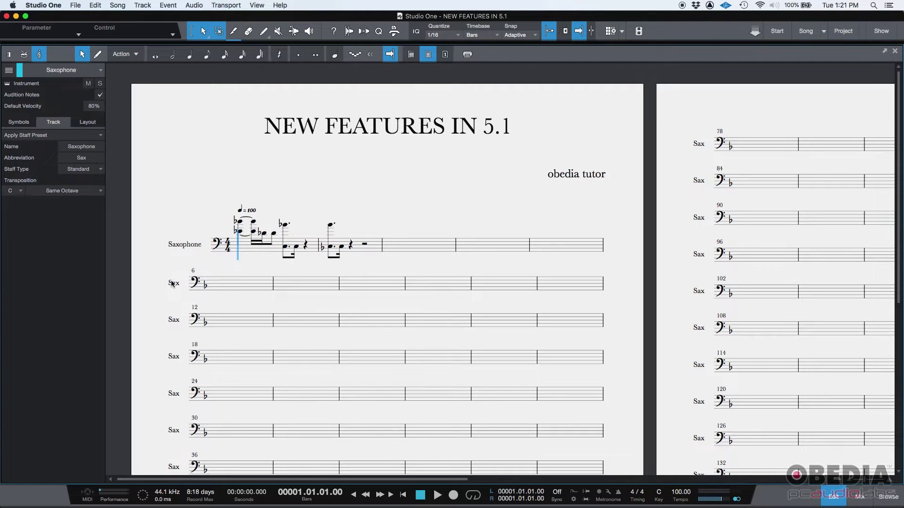
scroll(172, 304, "down", 5)
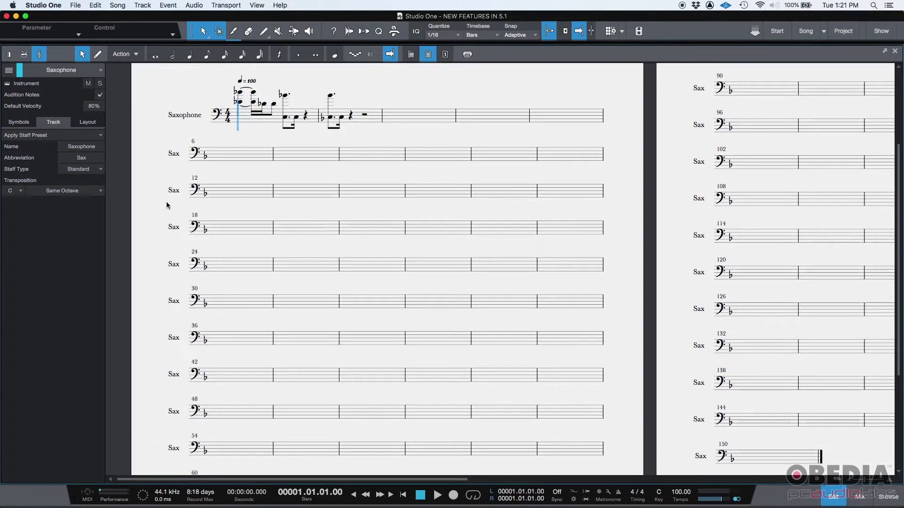
scroll(177, 358, "down", 1)
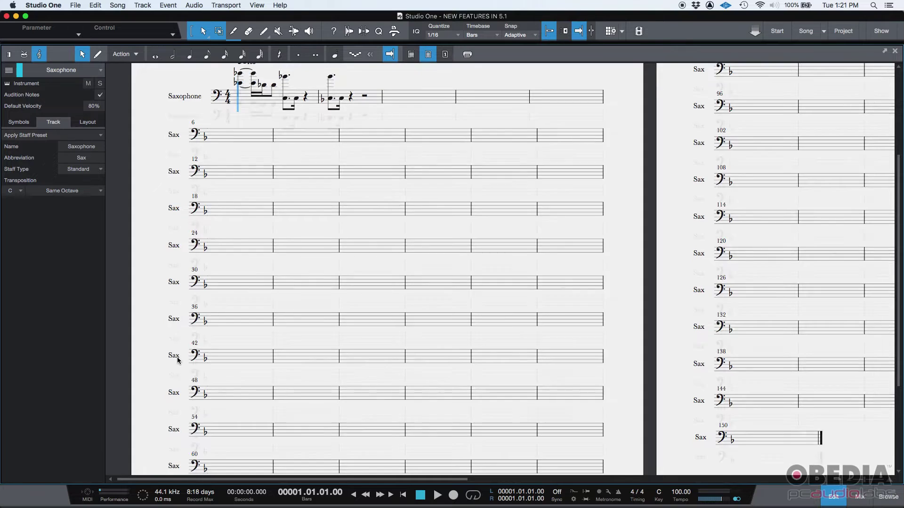
scroll(178, 360, "up", 8)
left_click(91, 158)
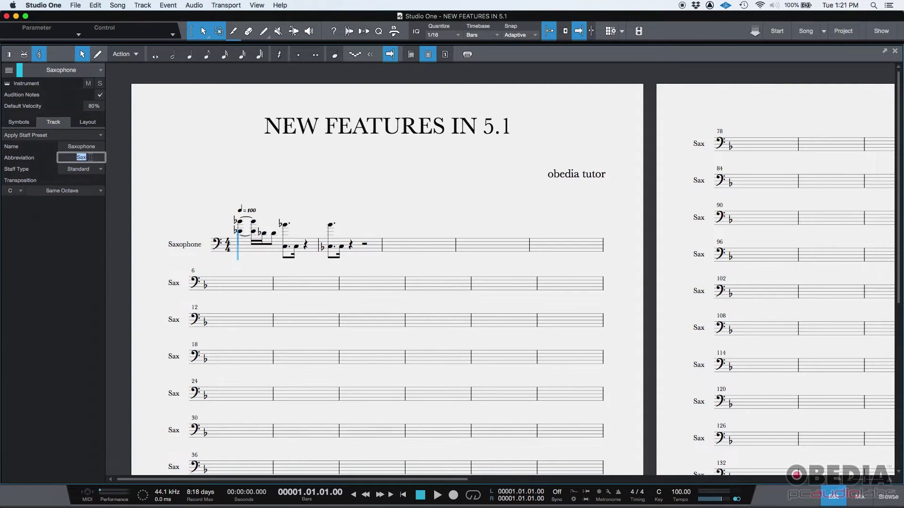
type("Sx")
key("Return")
Step: Test the single-letter abbreviation S, then settle back on Sax
left_click(91, 158)
type("S")
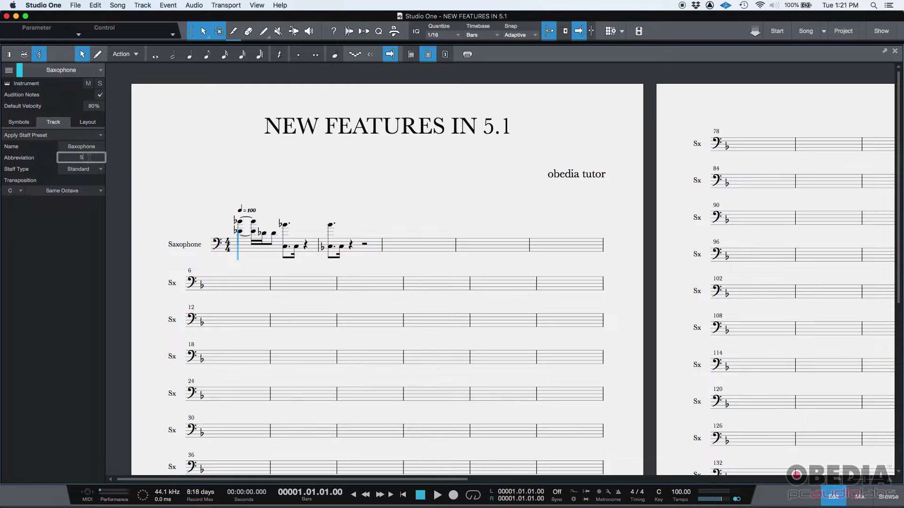
key("Return")
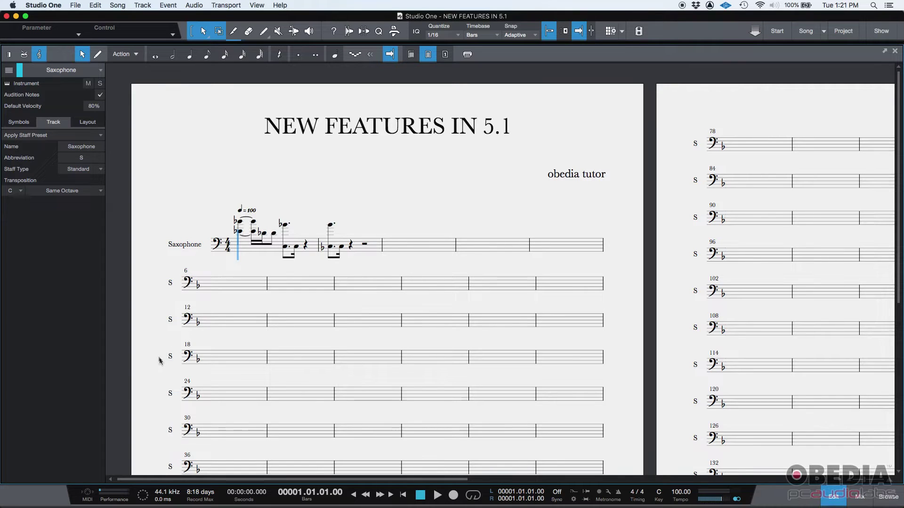
left_click(92, 159)
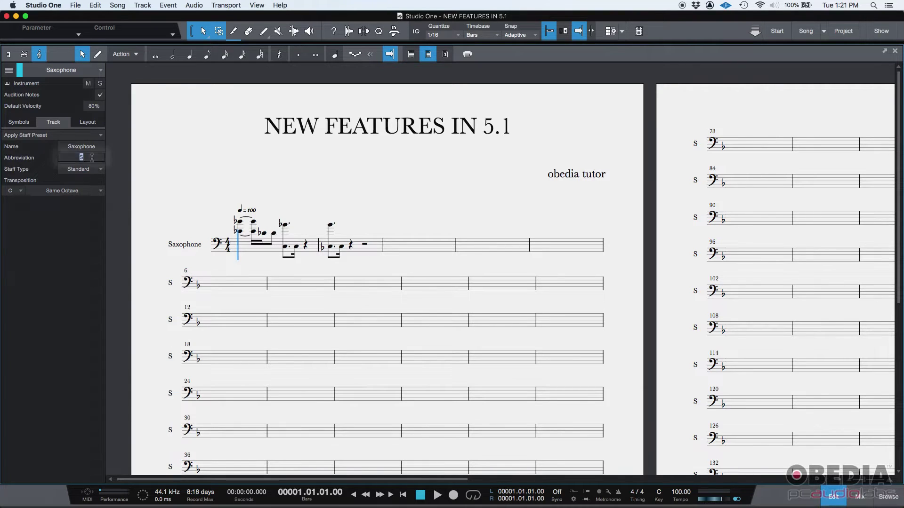
type("Sax")
key("Return")
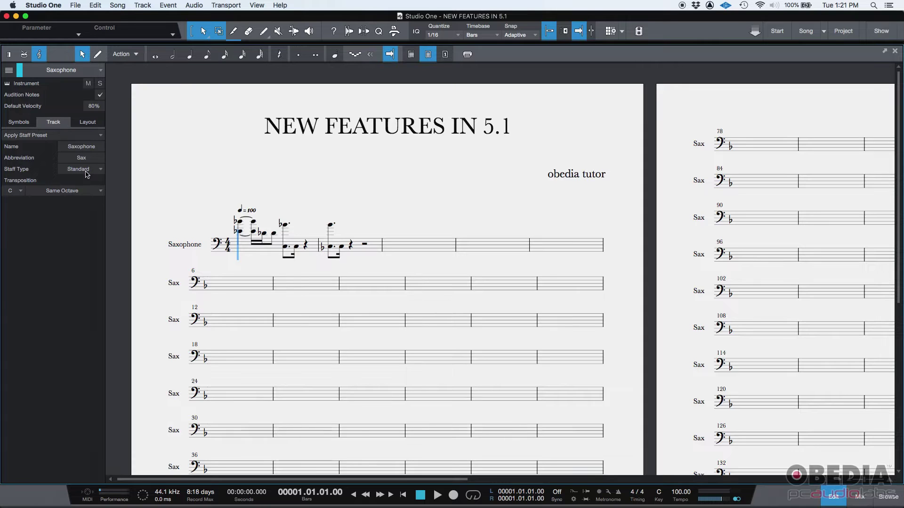
left_click(66, 170)
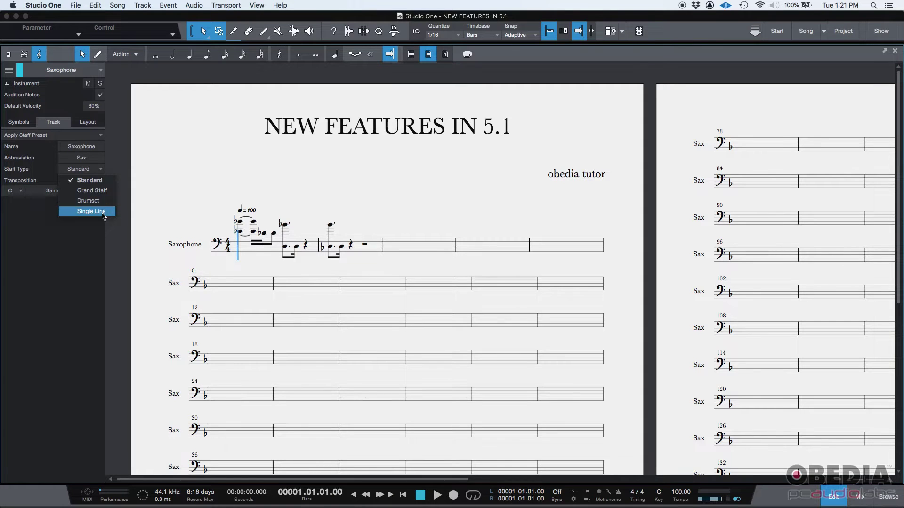
left_click(93, 190)
left_click(94, 170)
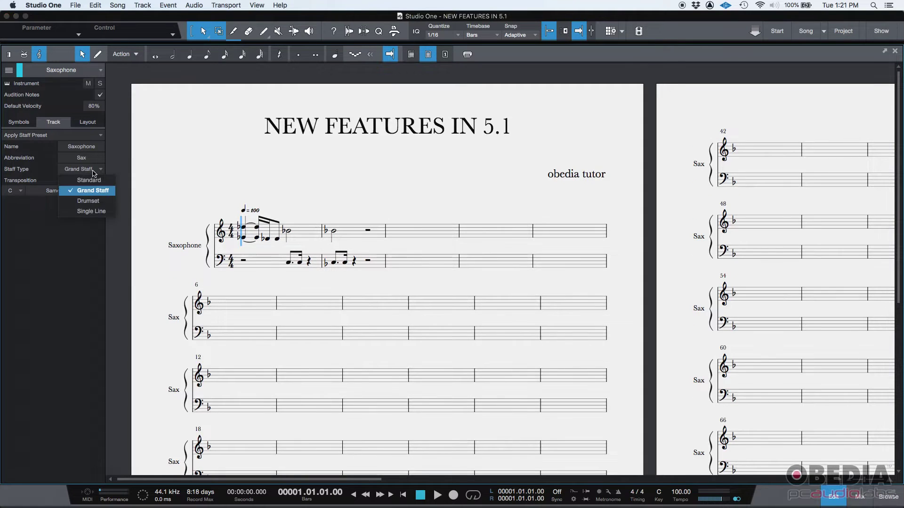
left_click(95, 184)
left_click(94, 169)
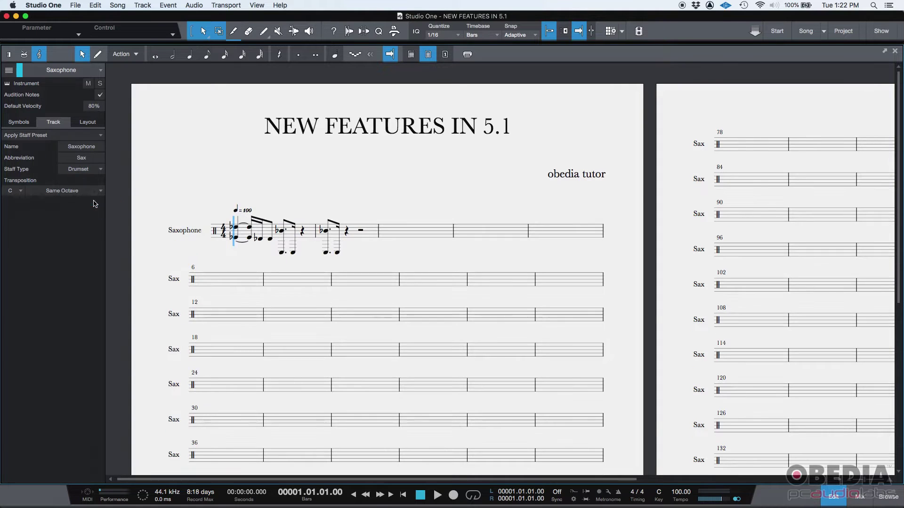
left_click(86, 171)
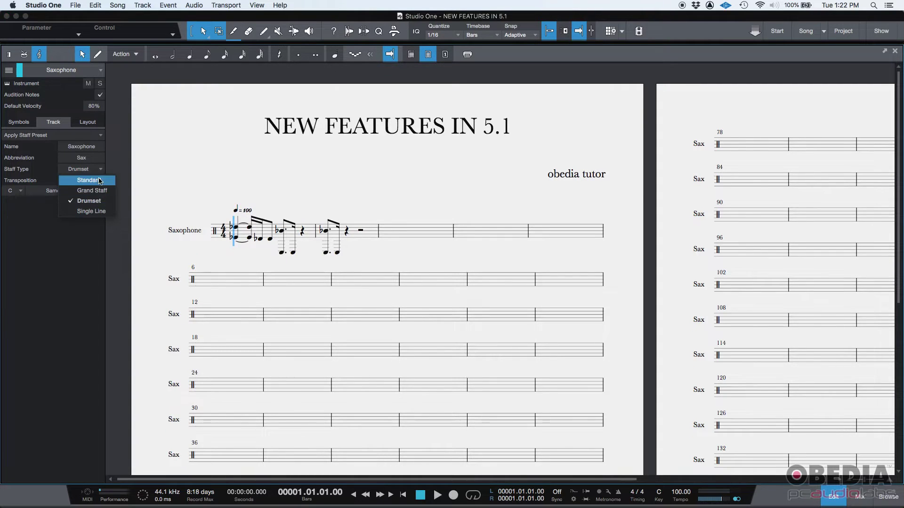
left_click(103, 194)
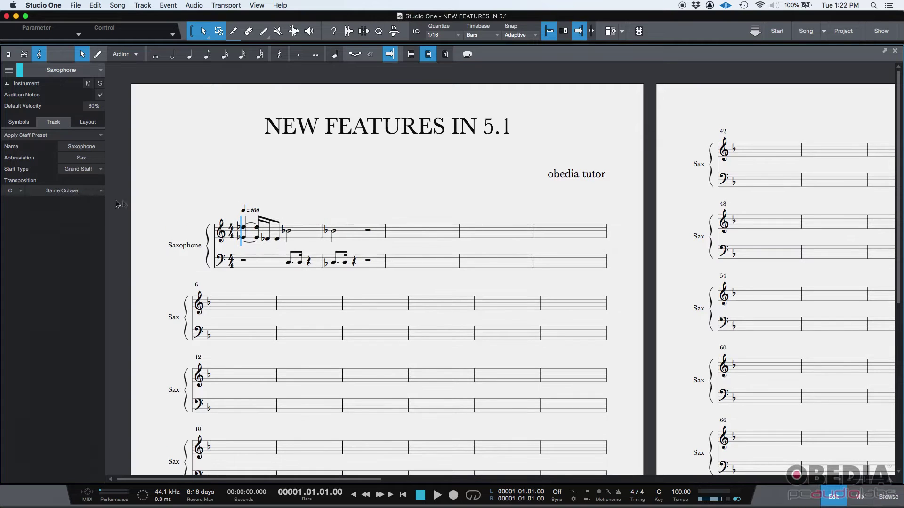
left_click(87, 172)
left_click(91, 179)
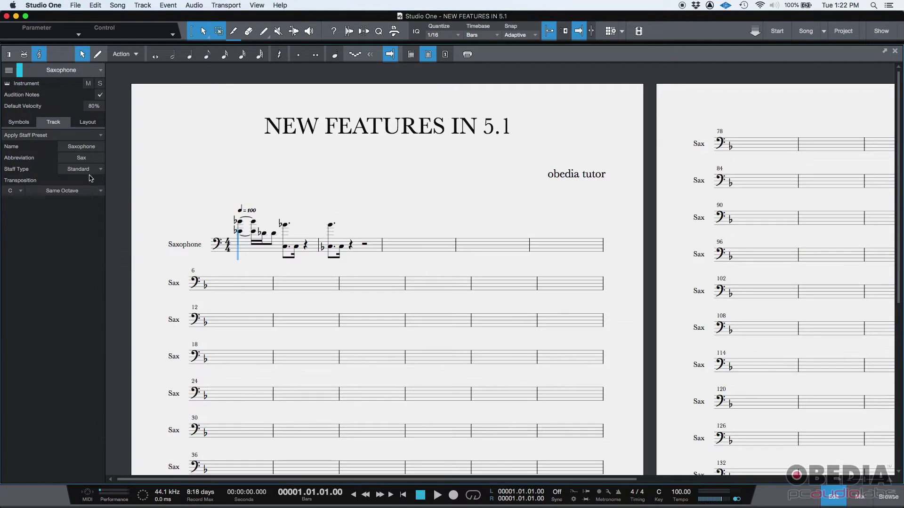
left_click(91, 171)
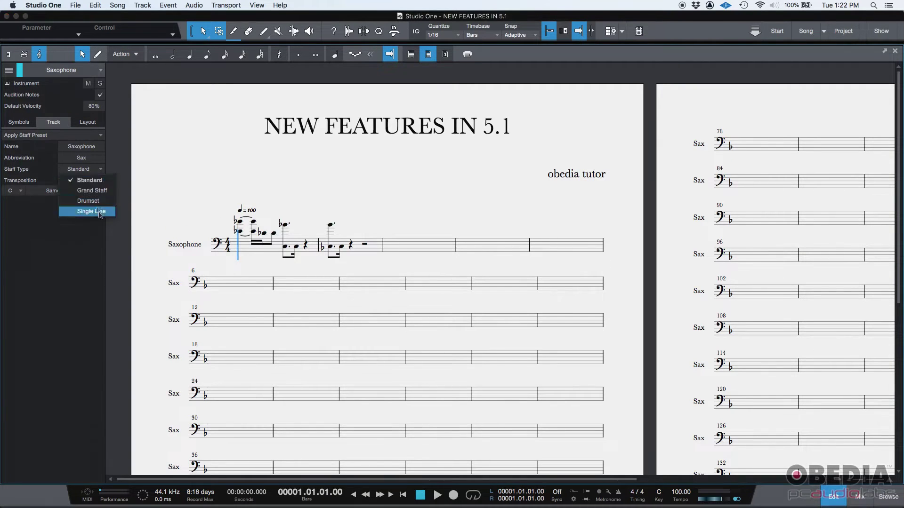
left_click(75, 276)
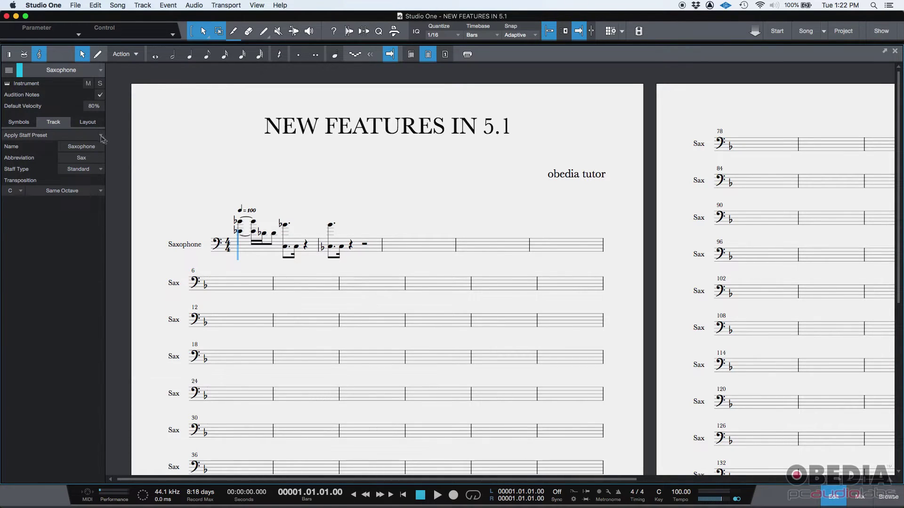
left_click(32, 136)
Step: Apply the Saxophones > Soprano Sax staff preset, giving treble-clef staves in B♭
left_click(73, 162)
left_click(66, 136)
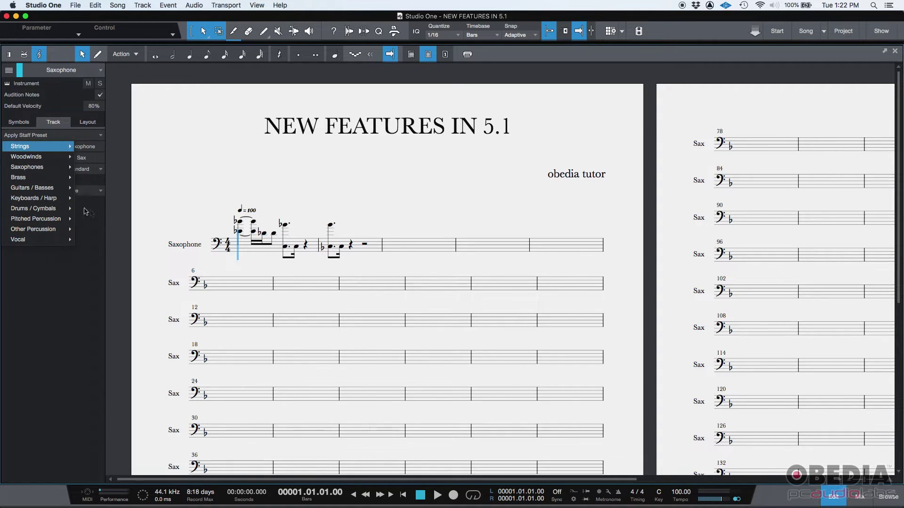
mouse_move(46, 167)
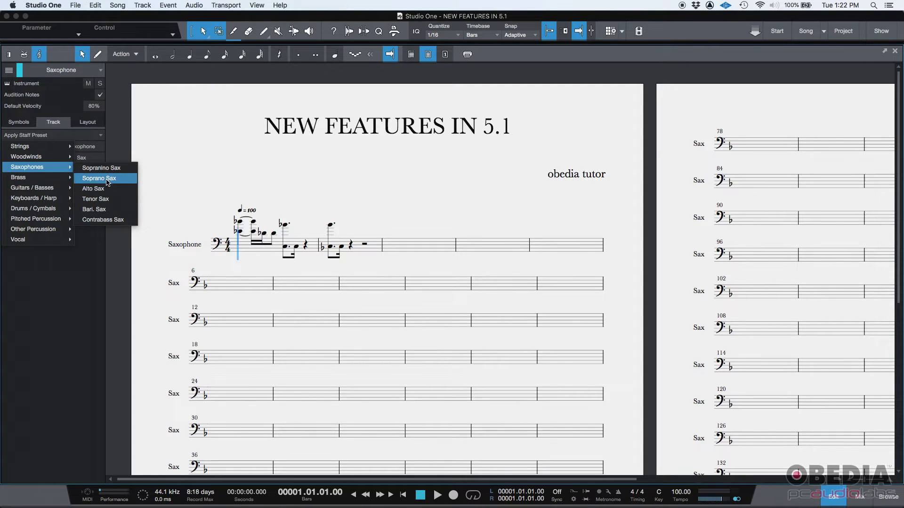
left_click(11, 137)
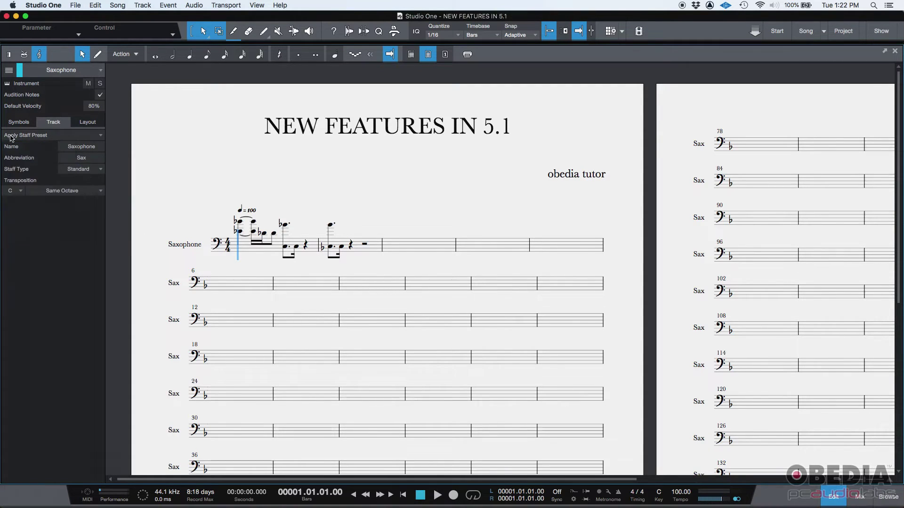
left_click(34, 138)
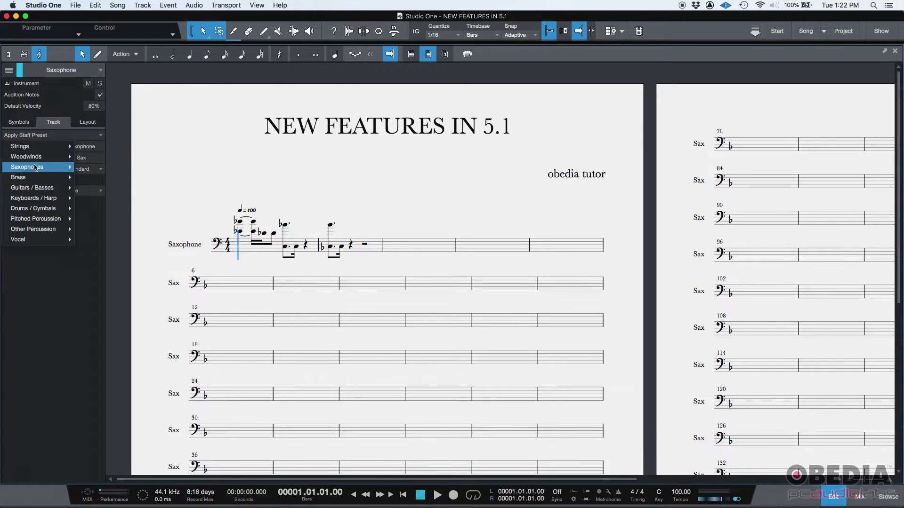
mouse_move(34, 172)
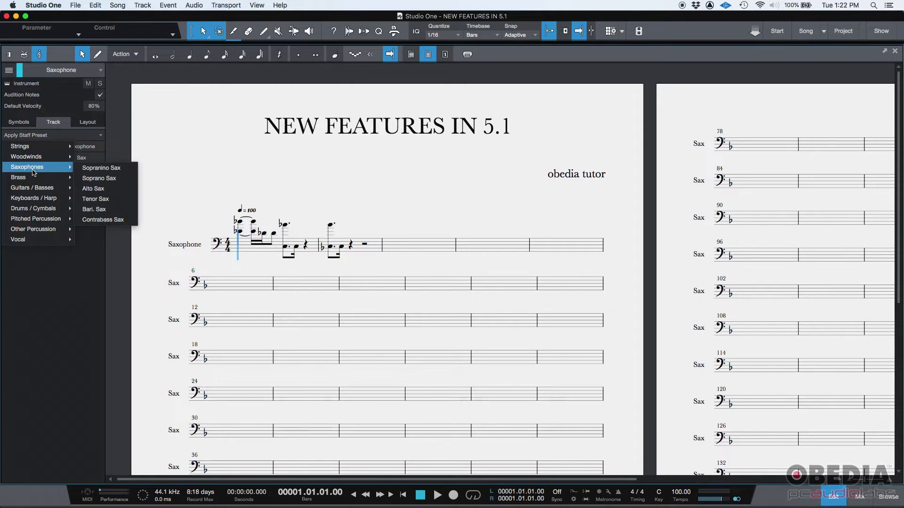
left_click(110, 181)
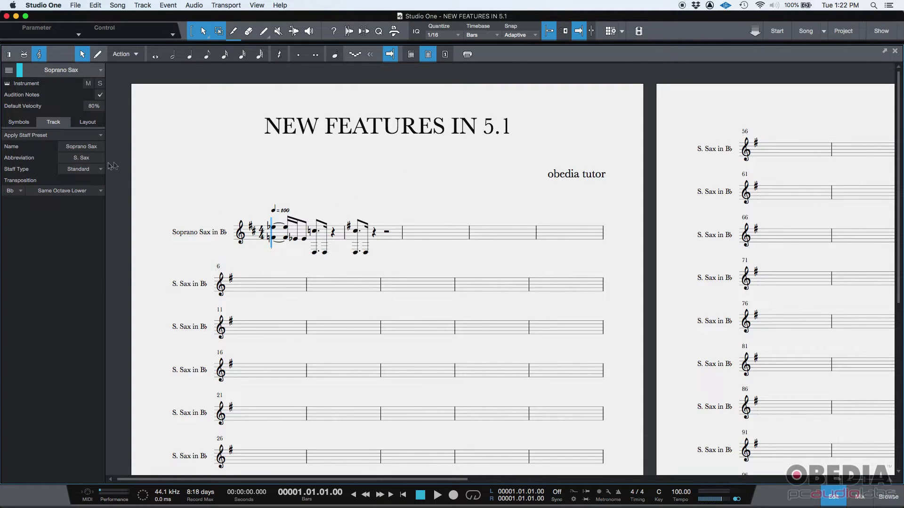
scroll(240, 191, "down", 5)
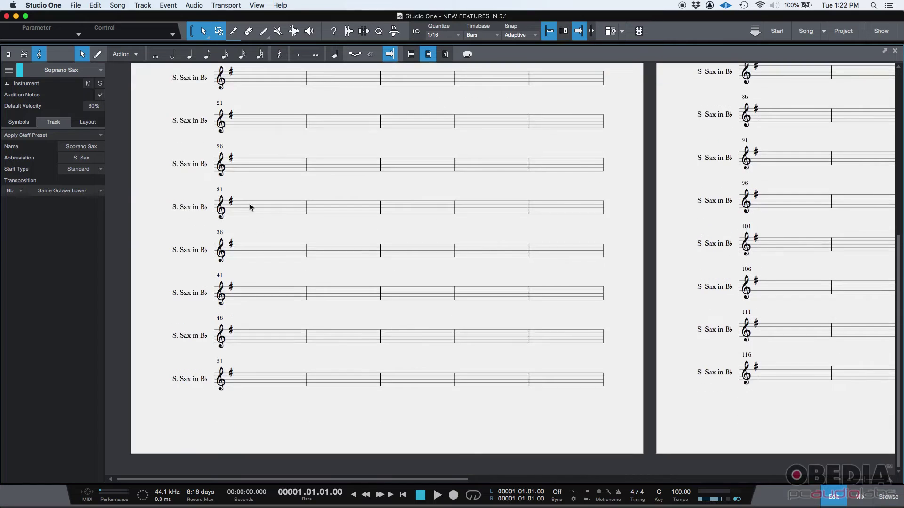
scroll(250, 203, "up", 5)
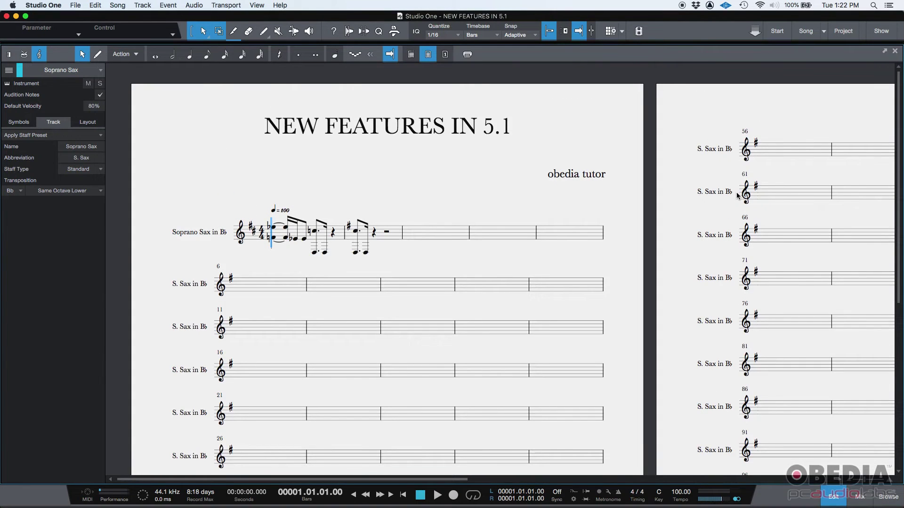
Step: Return to the arrange view, show the Signature lane, and place the playhead at bar 3
left_click(834, 497)
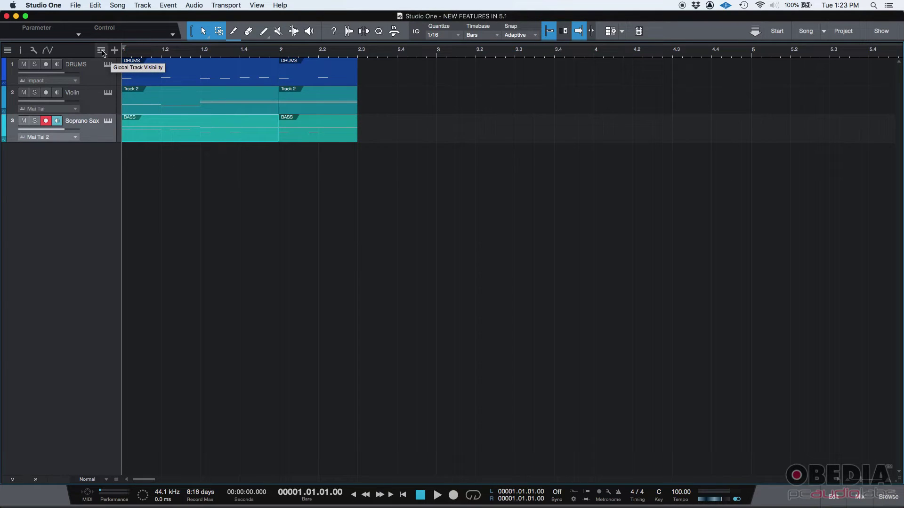
left_click(101, 50)
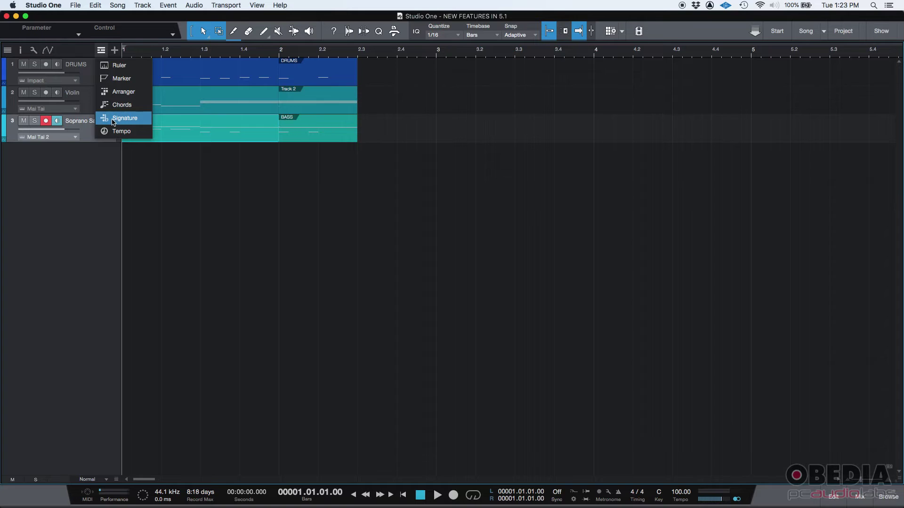
left_click(113, 121)
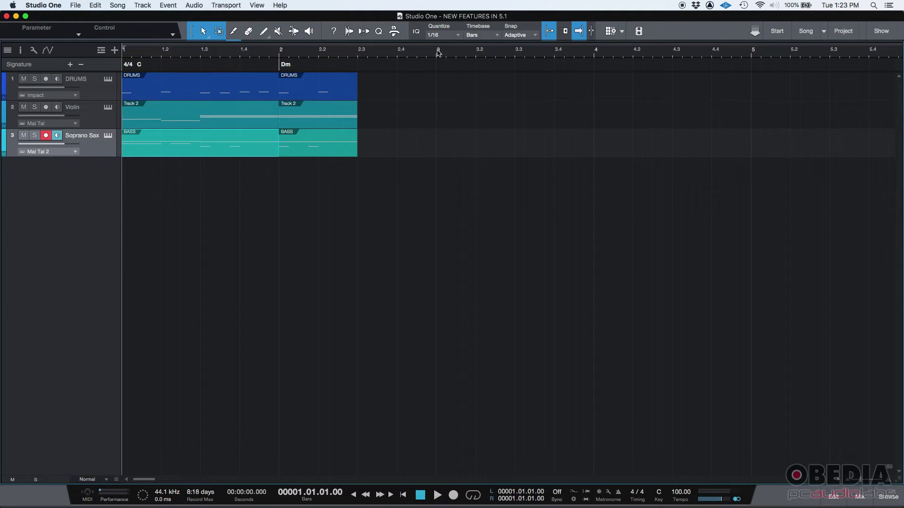
left_click(438, 52)
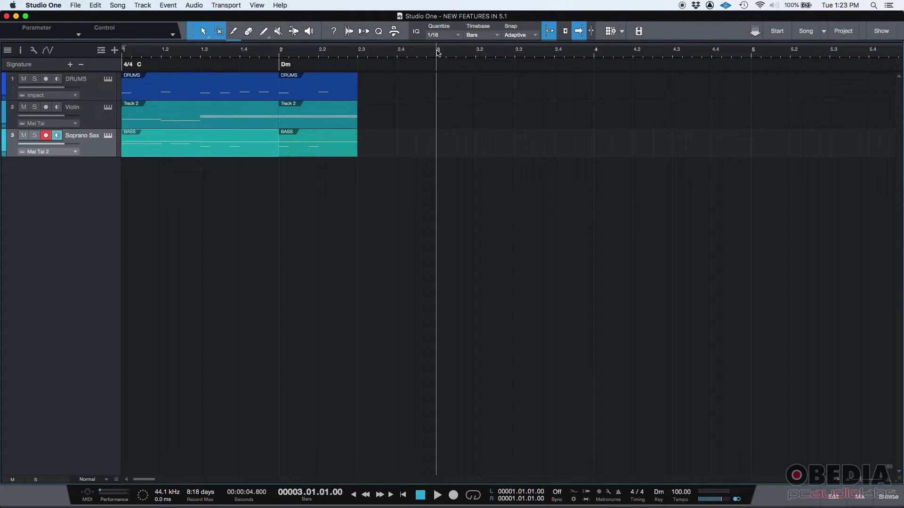
Step: Insert an F key signature at bar 3 on the Signature track
left_click(100, 51)
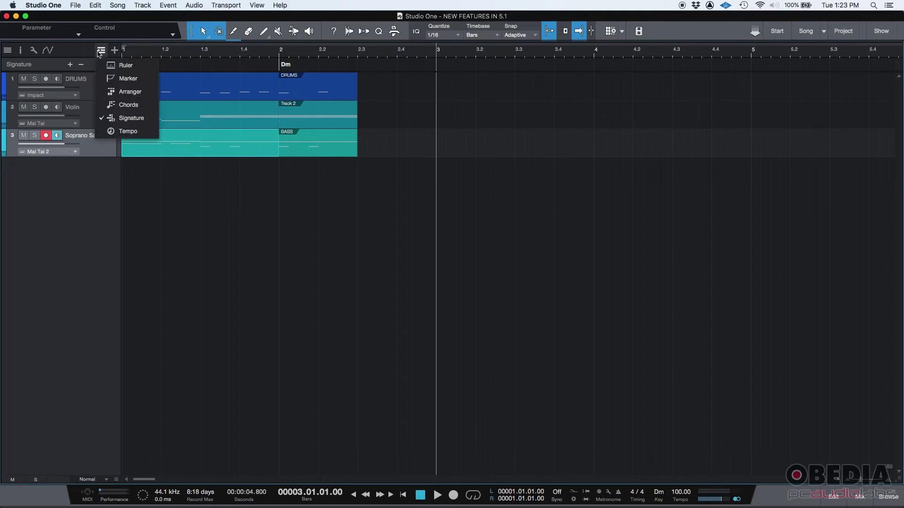
left_click(96, 146)
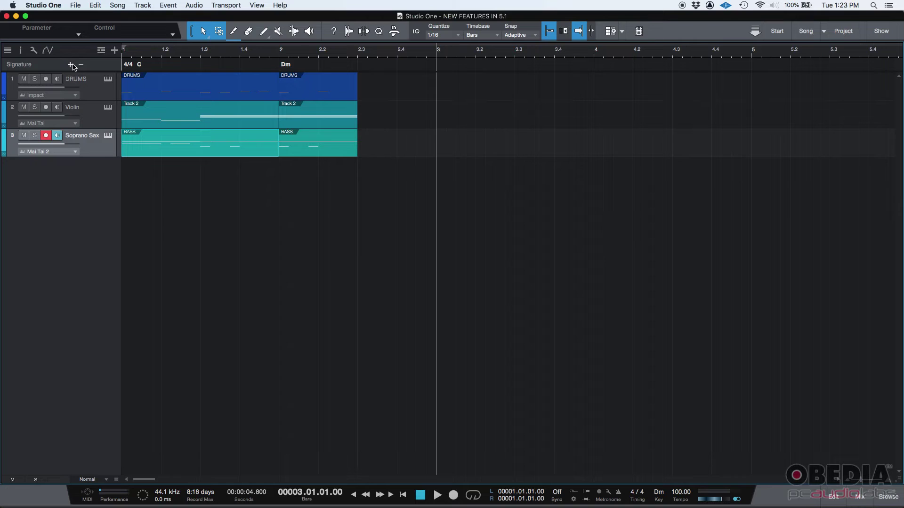
left_click(71, 65)
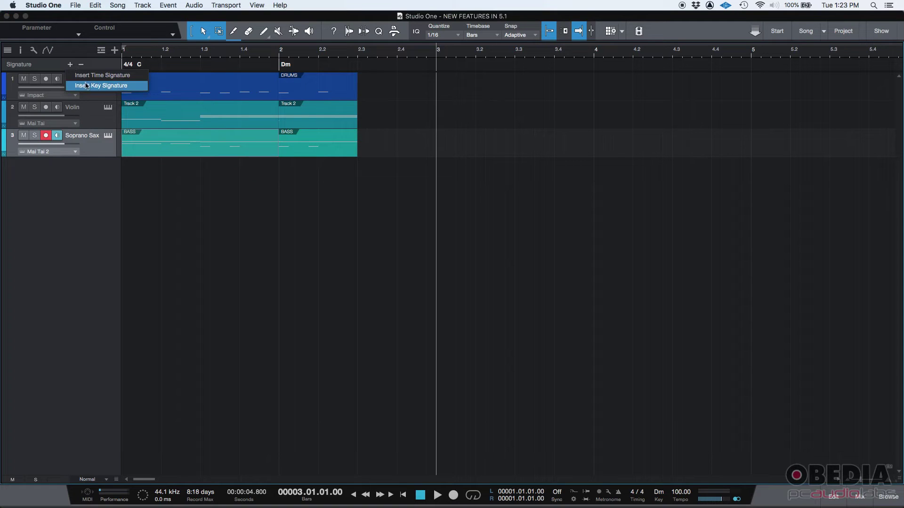
left_click(109, 89)
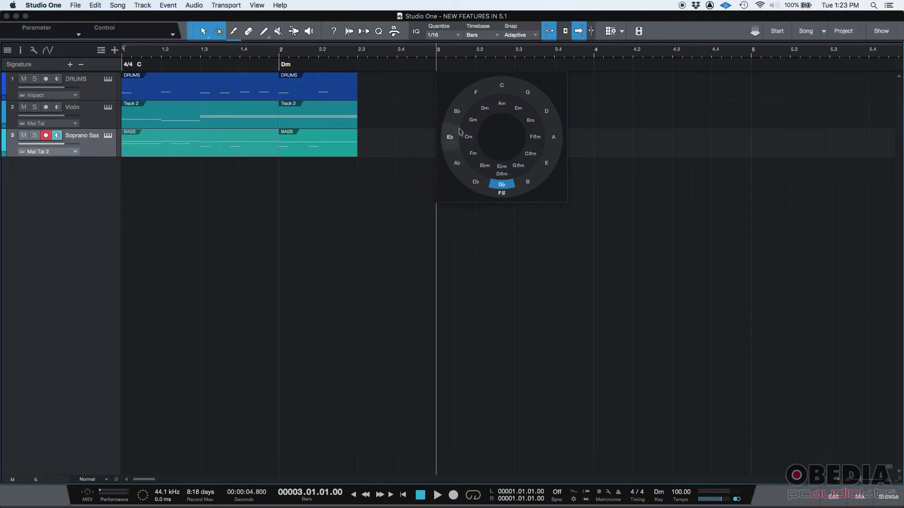
left_click(477, 96)
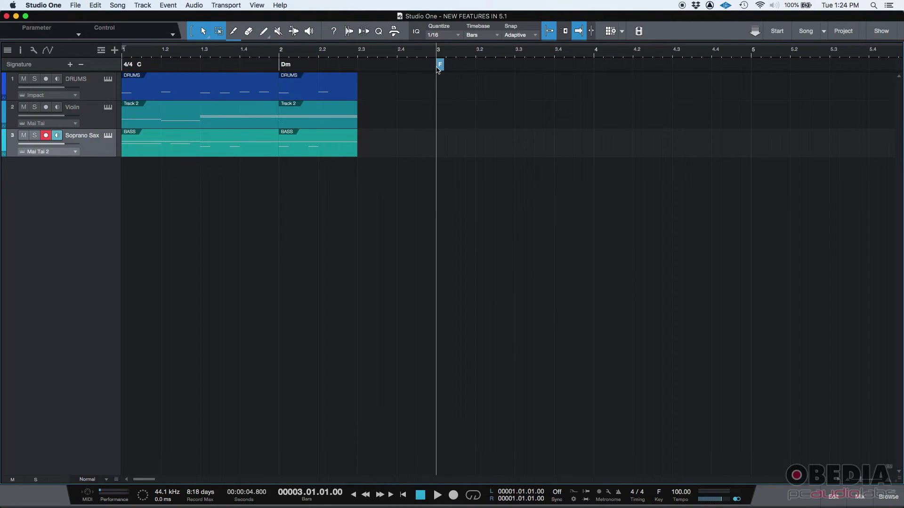
Step: Insert a 7/4 time signature at bar 3 alongside the F key
left_click(70, 64)
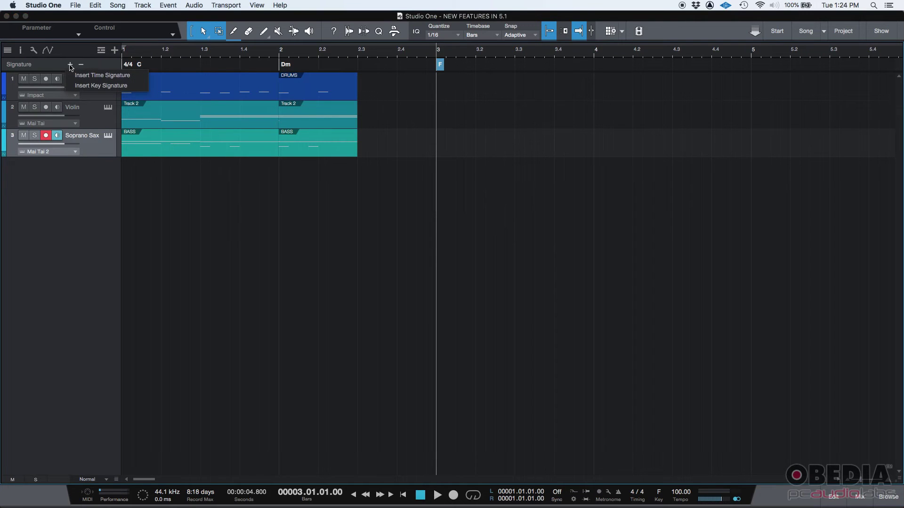
left_click(93, 75)
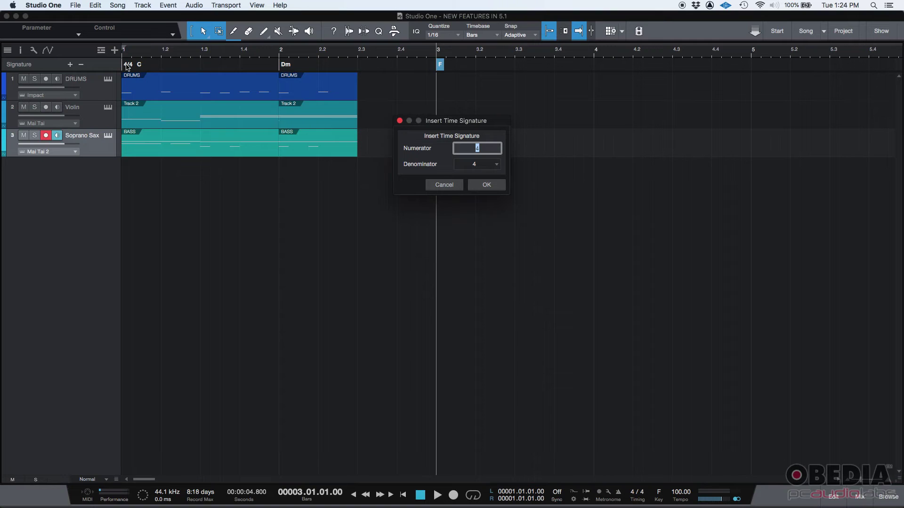
type("7")
left_click(501, 186)
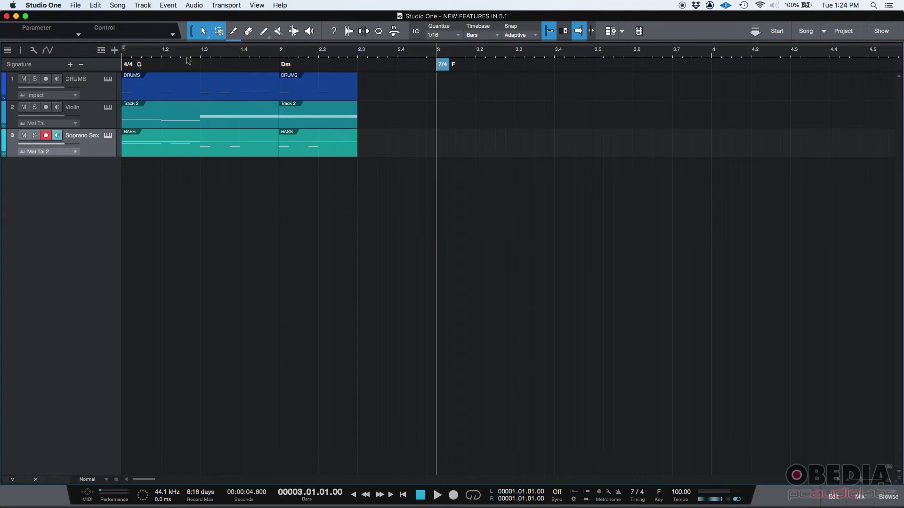
left_click(469, 66)
Step: Add a Ruler lane above the tracks with its format left on Seconds
left_click(101, 52)
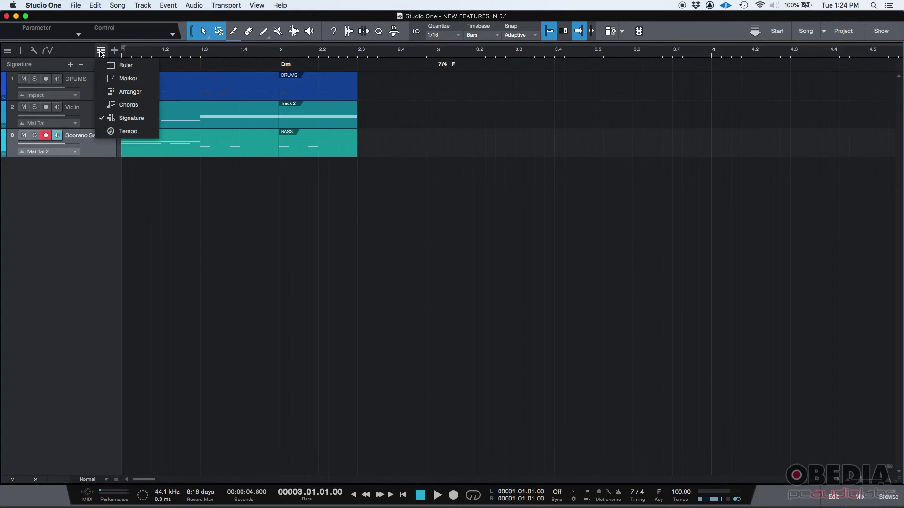
left_click(128, 68)
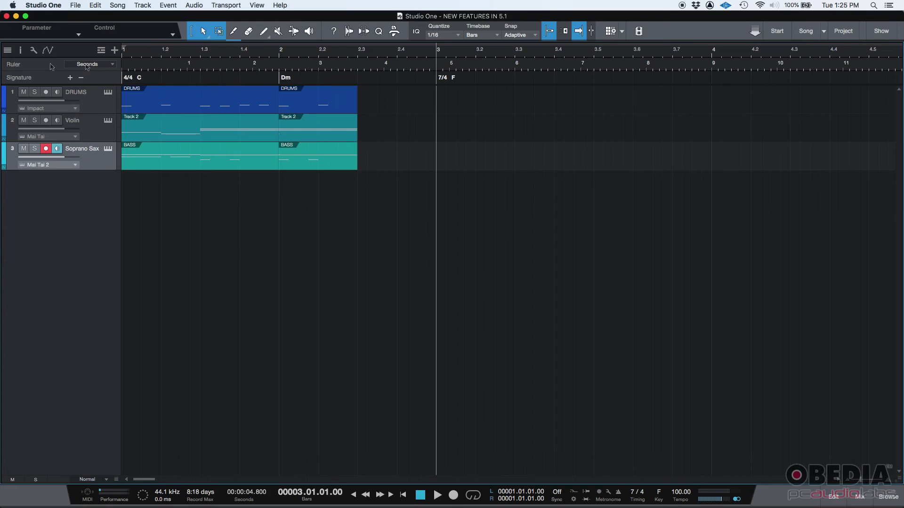
left_click(112, 66)
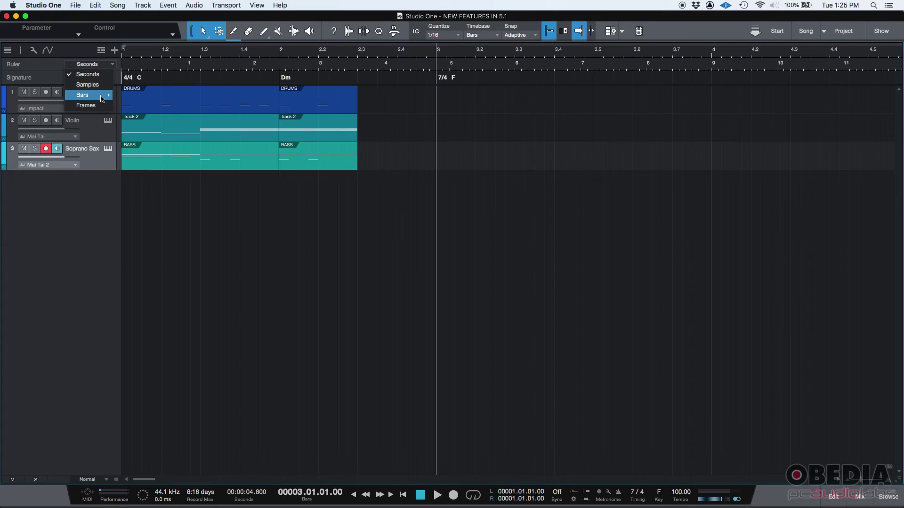
mouse_move(102, 97)
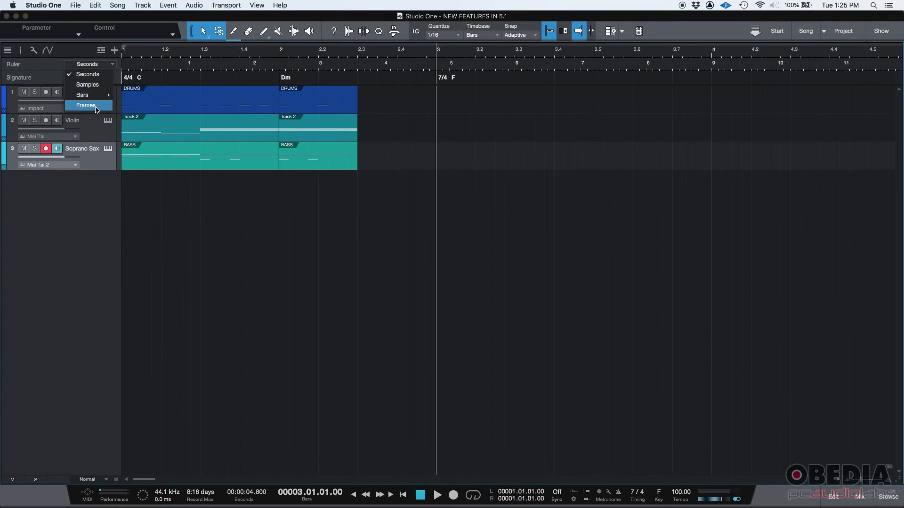
left_click(87, 77)
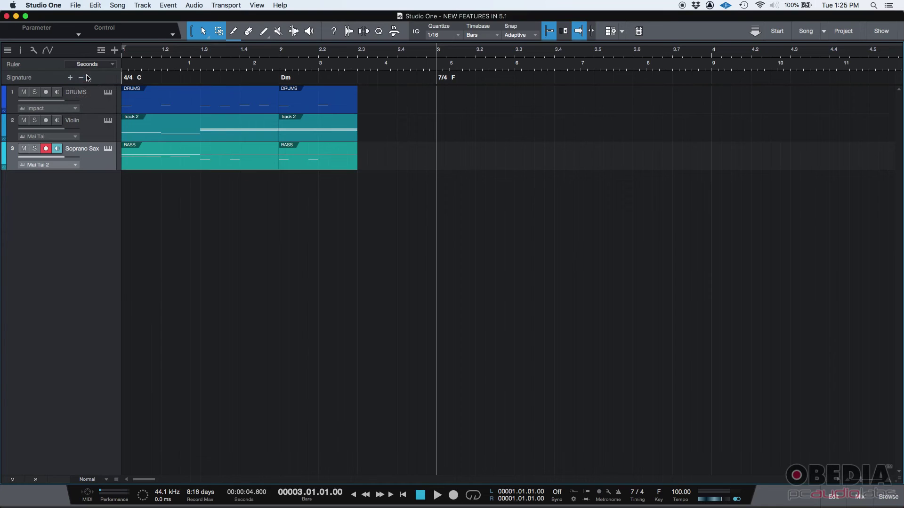
Step: Place the playhead at the start of bar 4, matching 9 seconds on the ruler
left_click(714, 51)
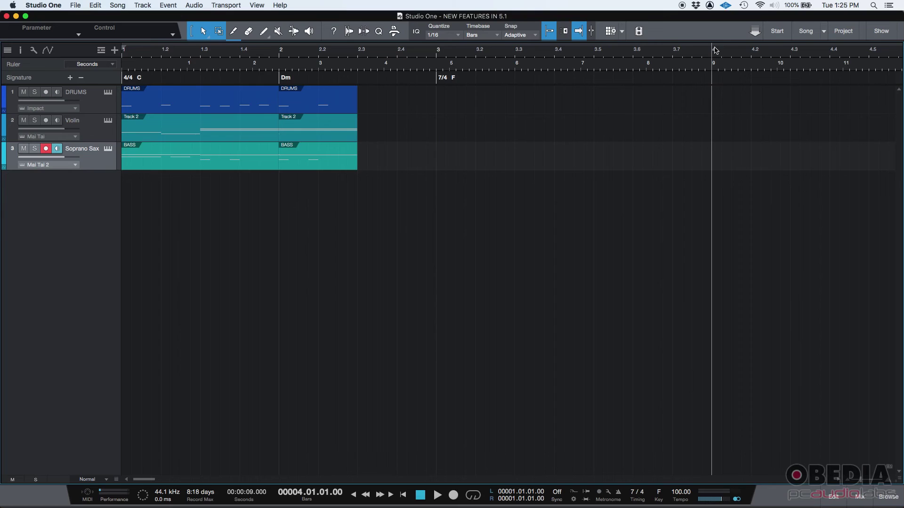
left_click(703, 69)
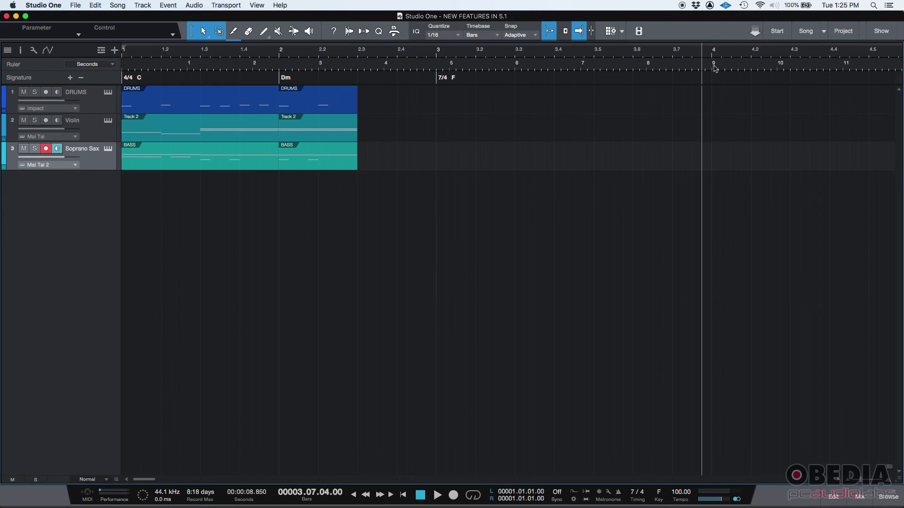
left_click(714, 69)
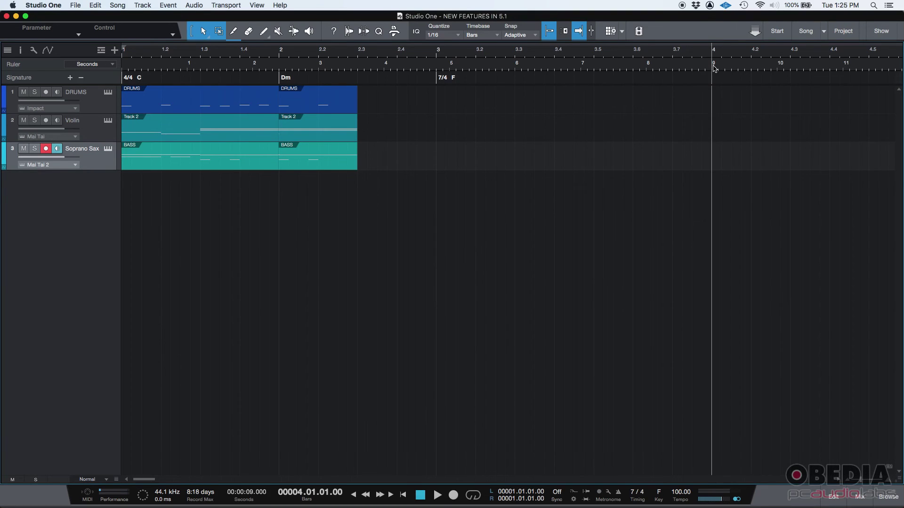